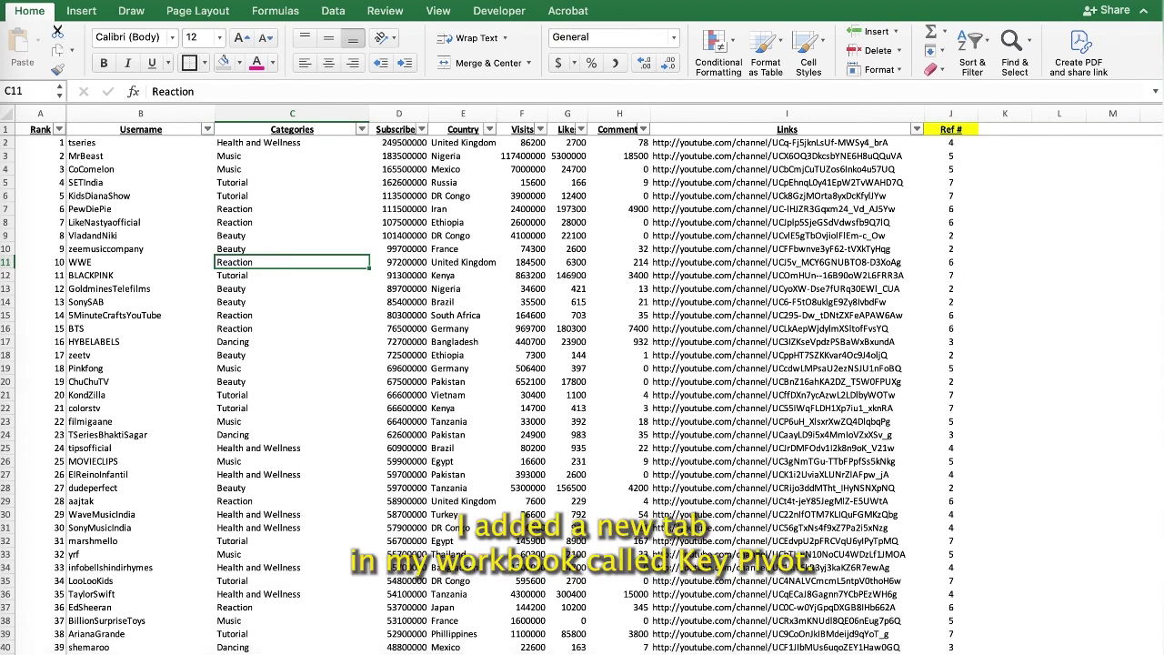
Check the category list on the Key Pvt sheet and its source Categories column on the Youtubers_Data sheet.
key("ctrl+Page_Down")
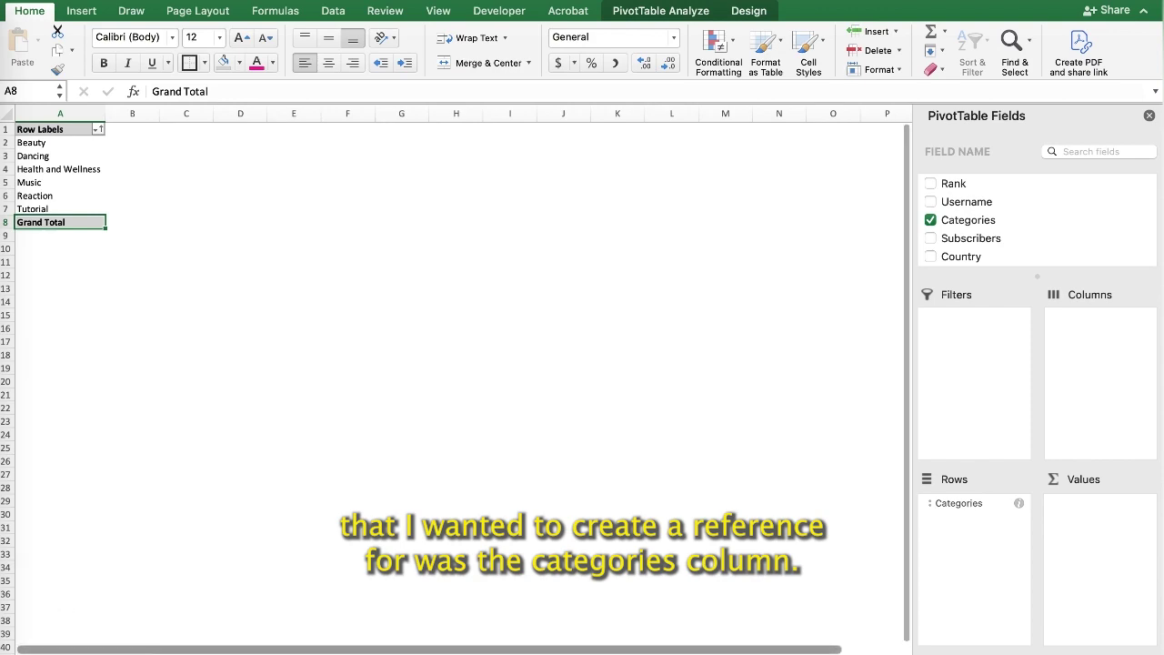
left_click(114, 652)
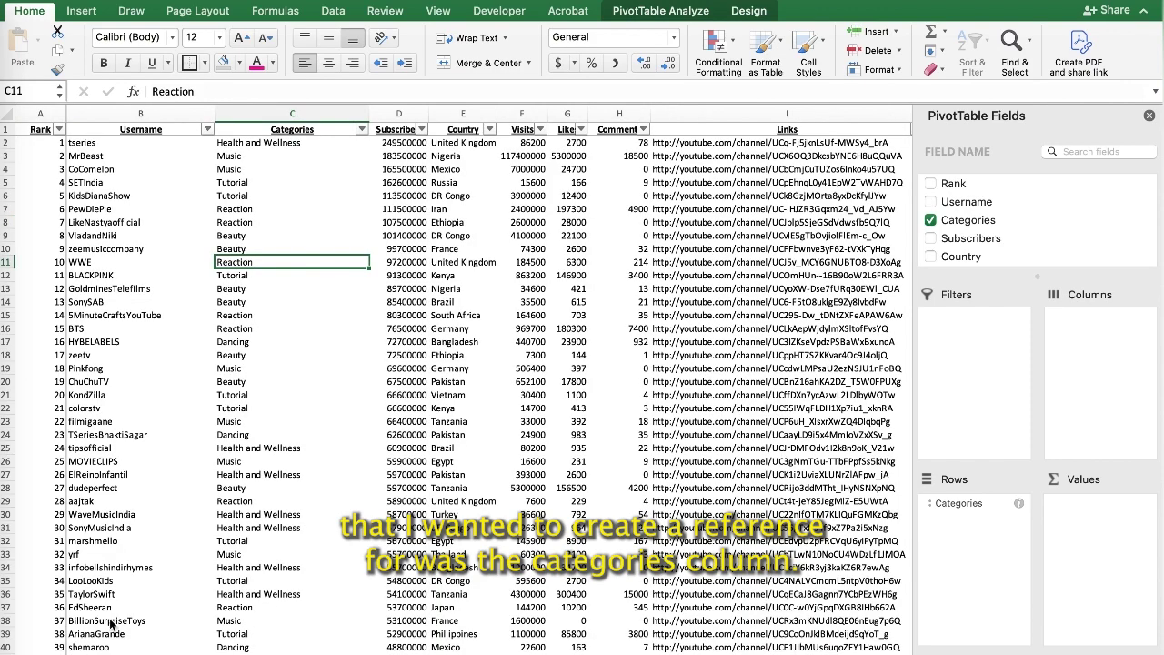
left_click(297, 111)
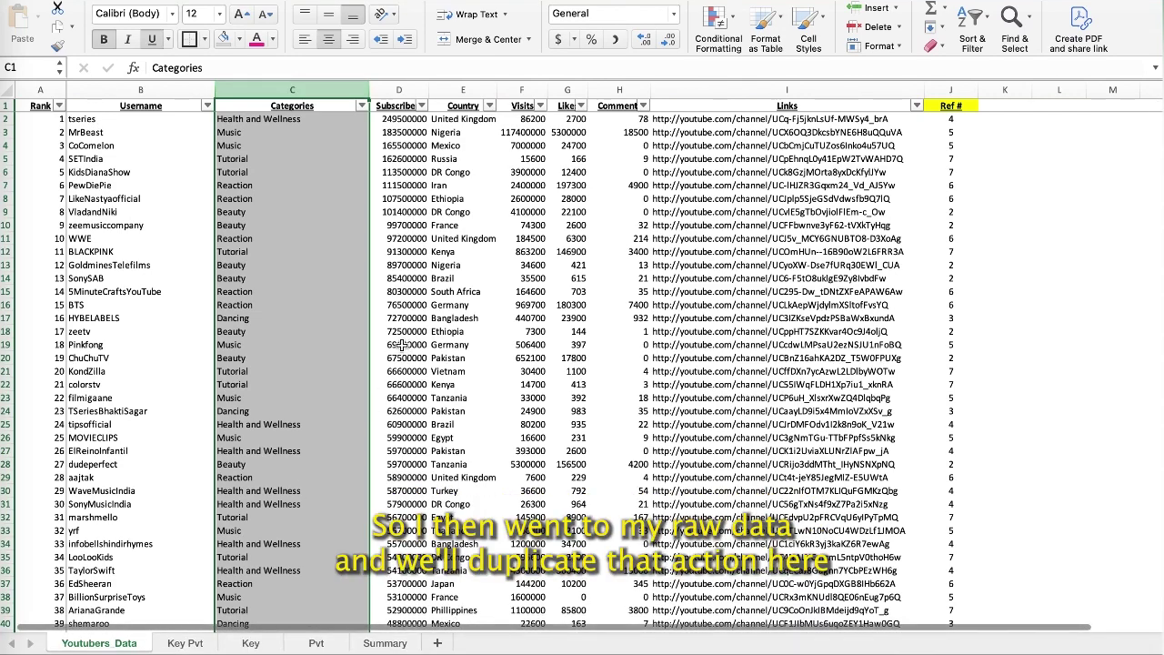
Create a pivot table from Youtubers_Data $A$1:$J$1001, placed on the existing Key Pvt sheet at cell C1.
left_click(348, 358)
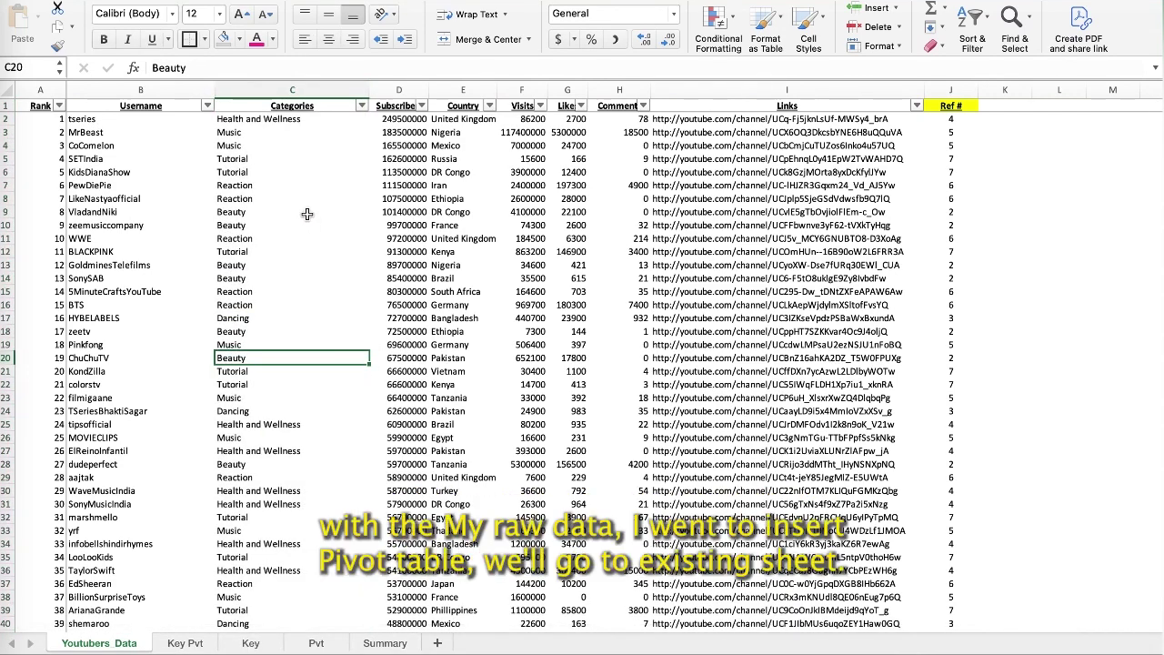
left_click(78, 2)
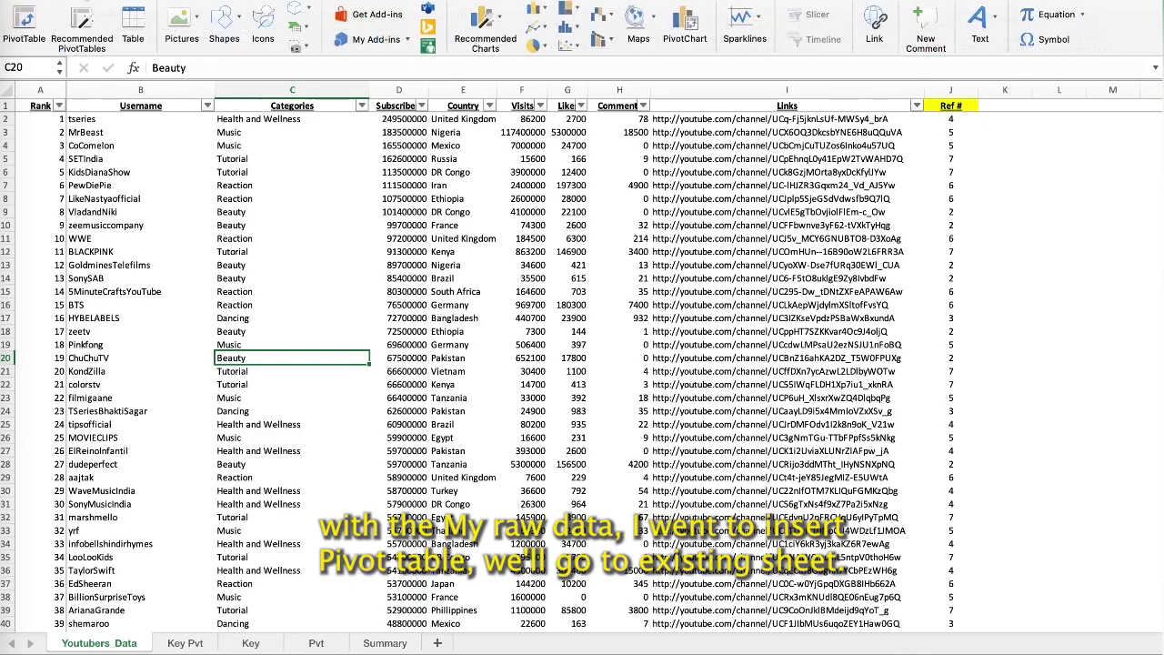
left_click(26, 22)
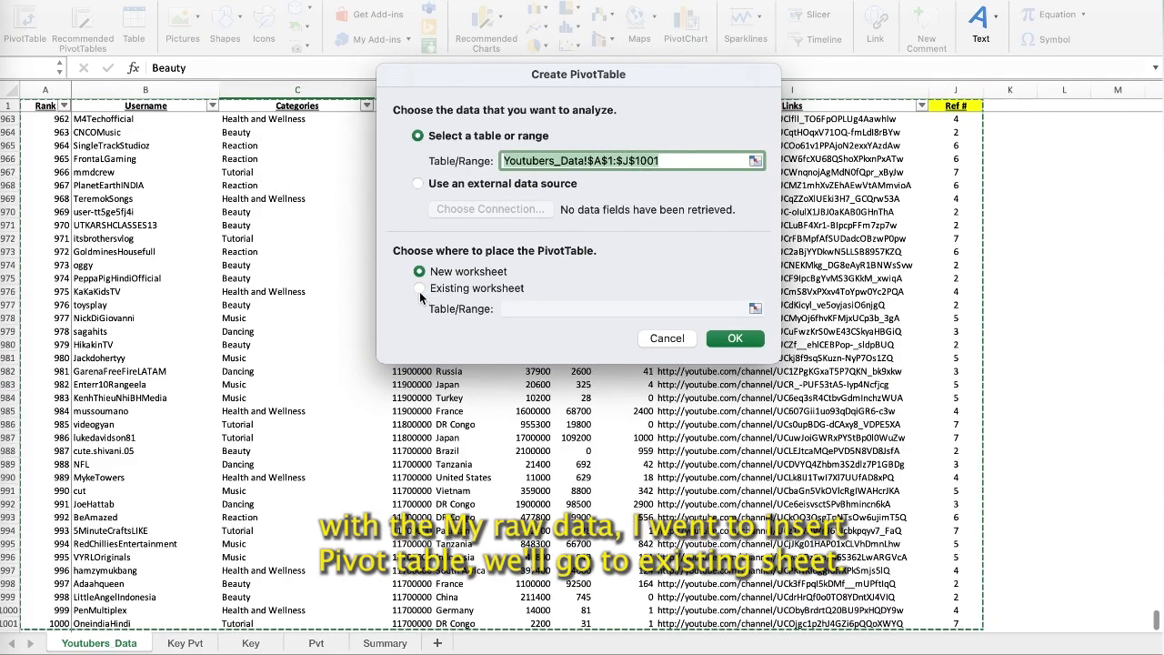
left_click(419, 287)
left_click(185, 643)
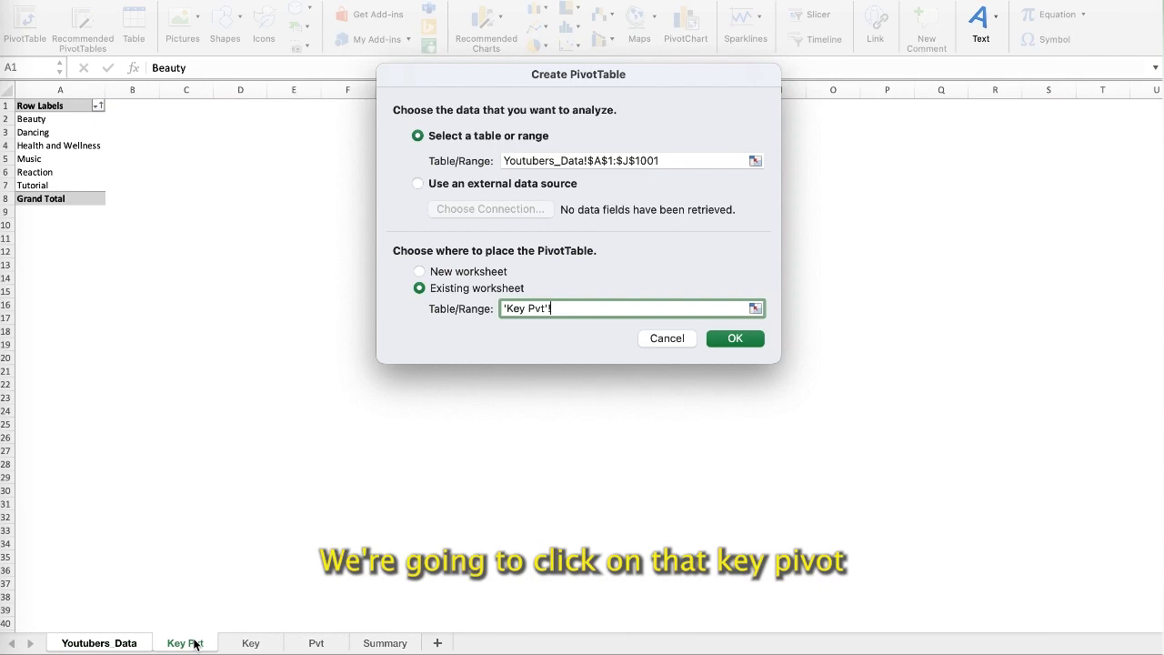
left_click(187, 105)
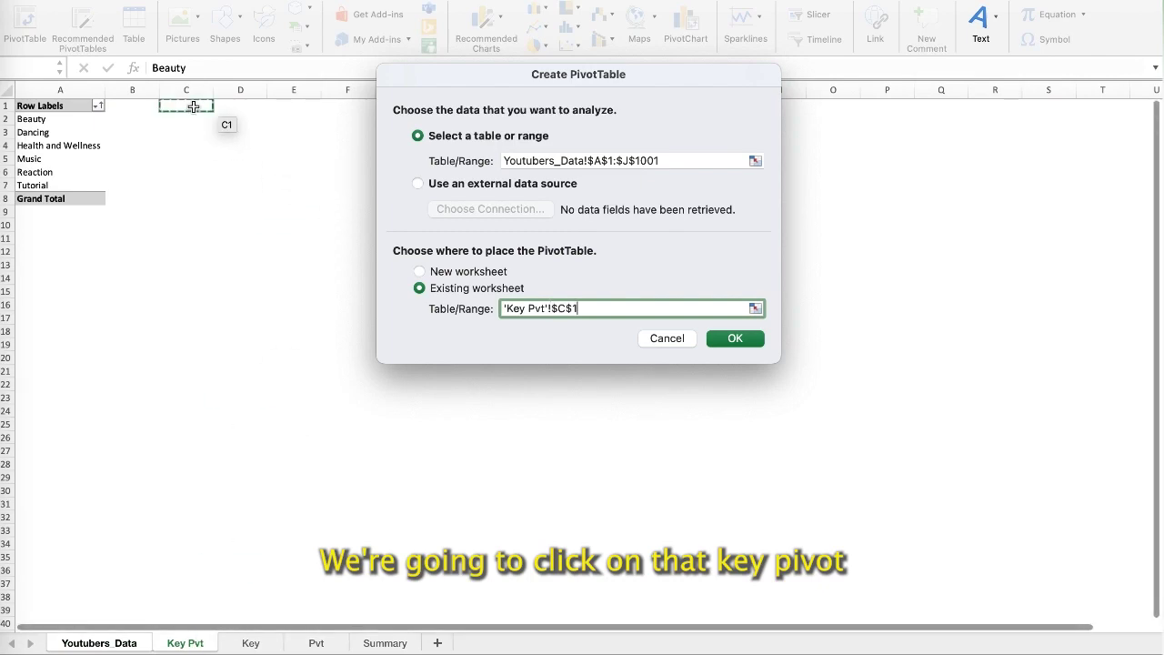
left_click(724, 339)
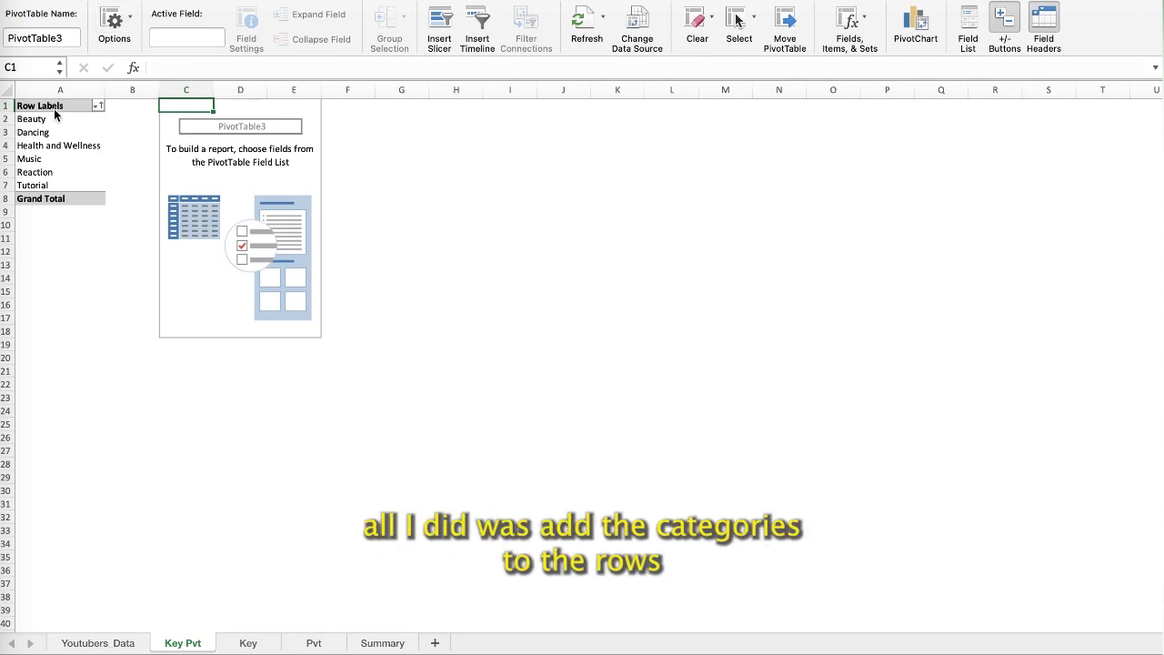
Add the Country field to the new pivot table's rows and sort its row labels in ascending order.
left_click(241, 185)
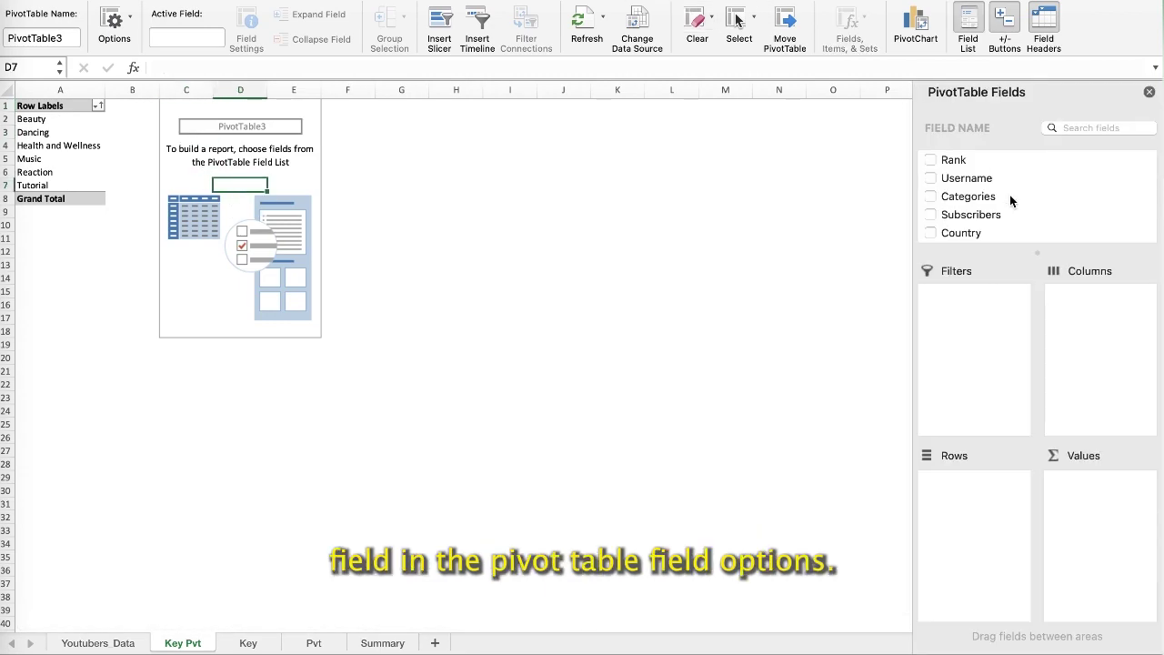
left_click(975, 234)
left_click_drag(975, 235, 980, 505)
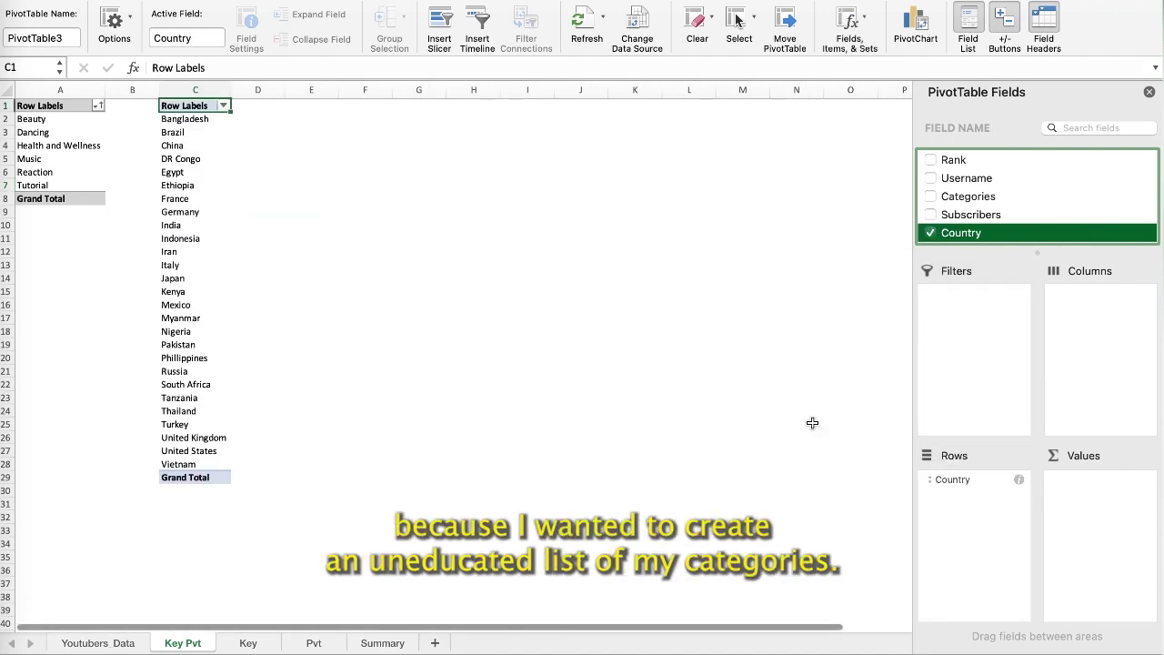
left_click(224, 106)
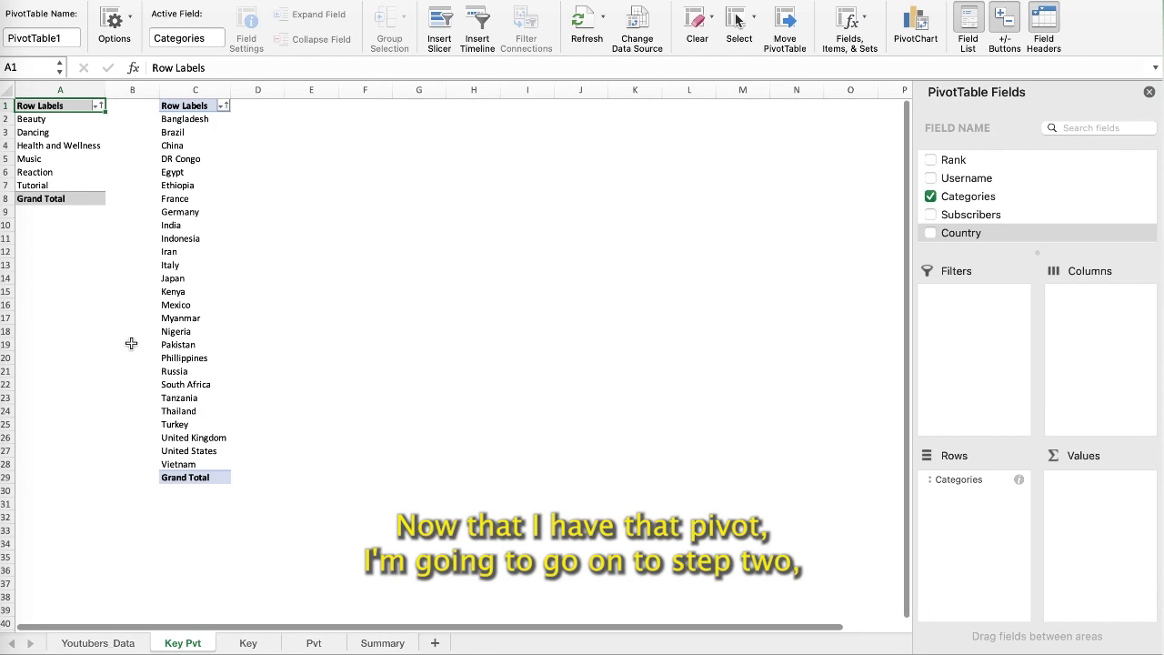
Widen the Ref # column on the Key sheet so its full header fits.
left_click(251, 645)
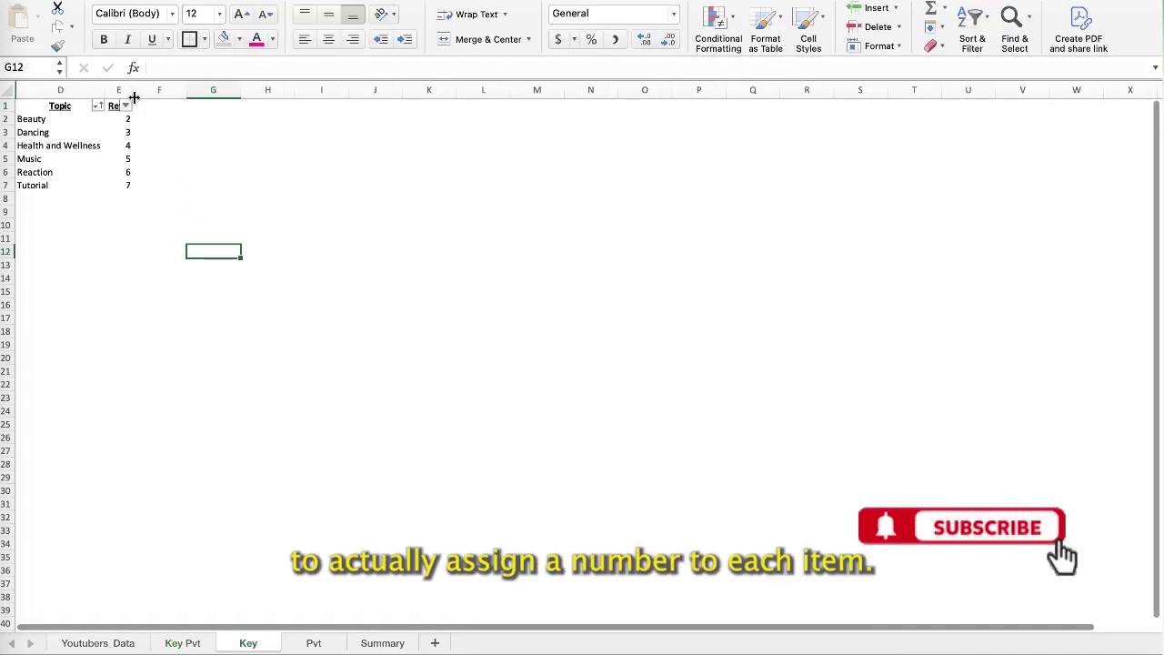
left_click_drag(139, 90, 152, 127)
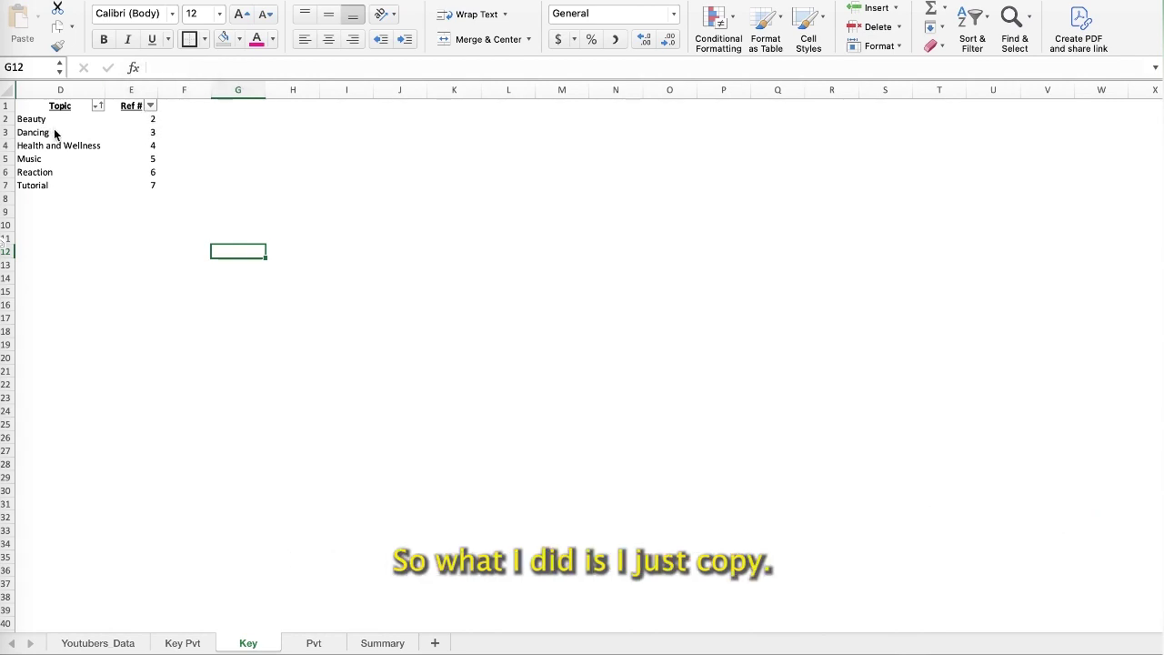
Copy the country names, Bangladesh to Vietnam, from the Key Pvt pivot table and paste them on the Key sheet starting at G1.
left_click(178, 643)
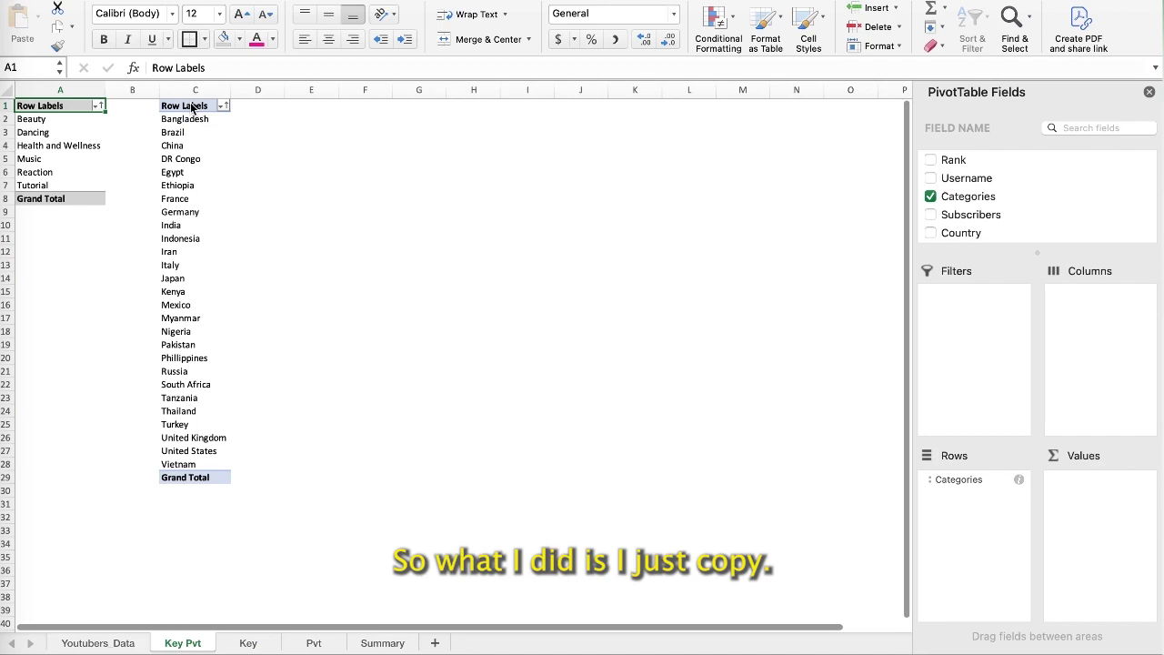
left_click_drag(192, 119, 193, 466)
key("super+c")
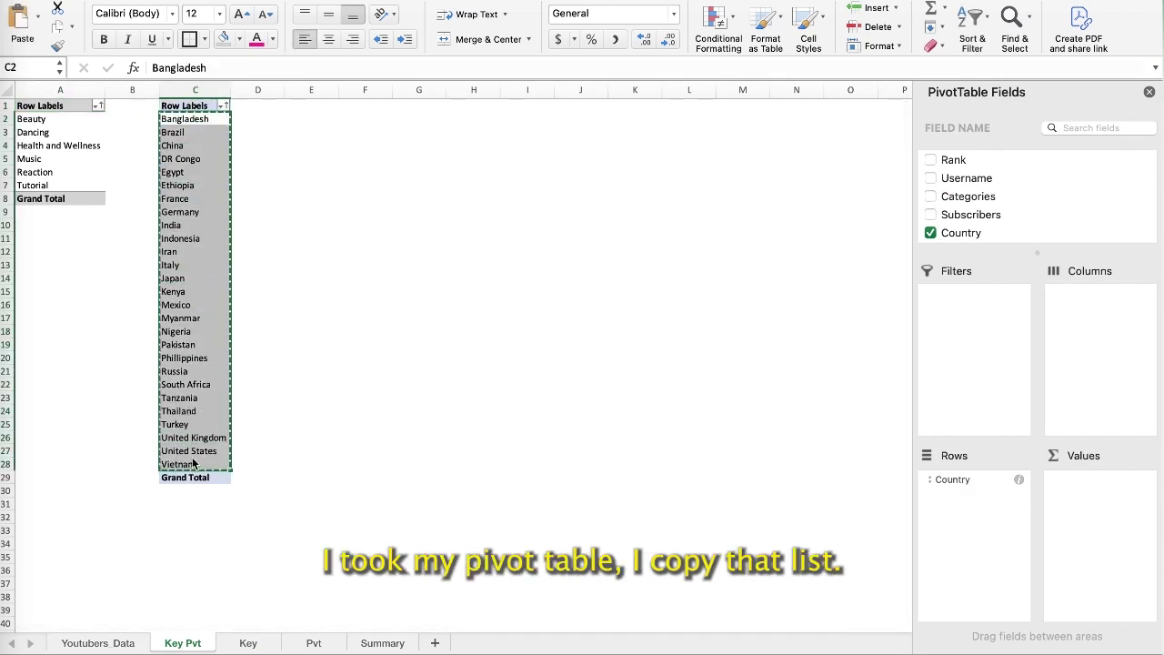
left_click(247, 643)
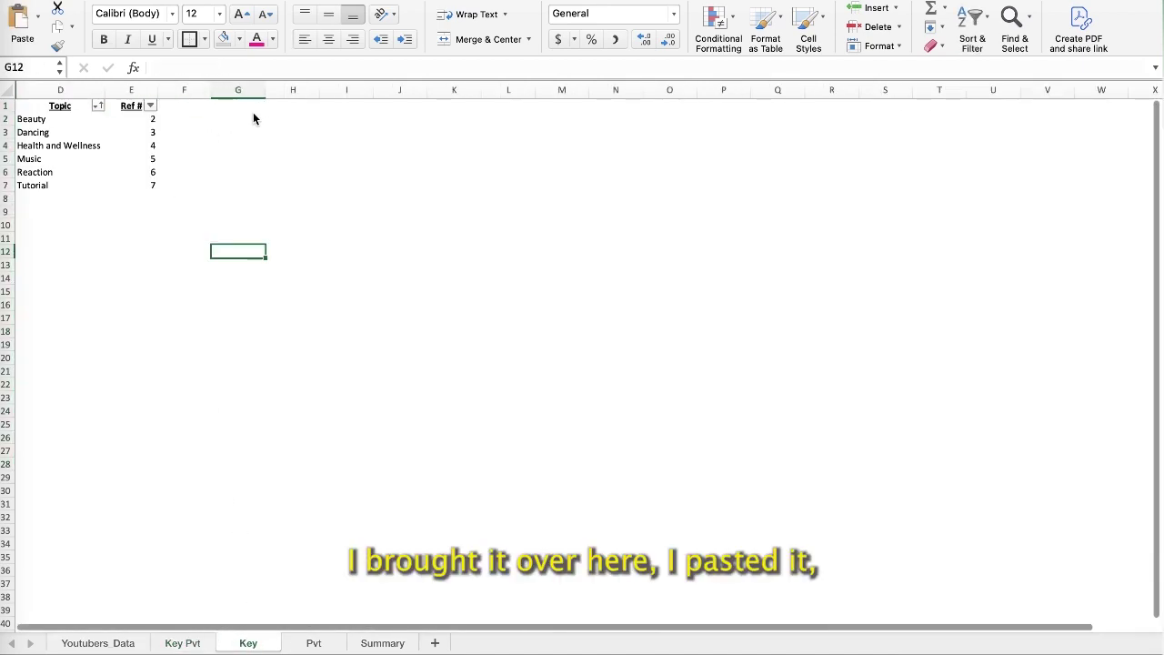
left_click(245, 107)
key("super+v")
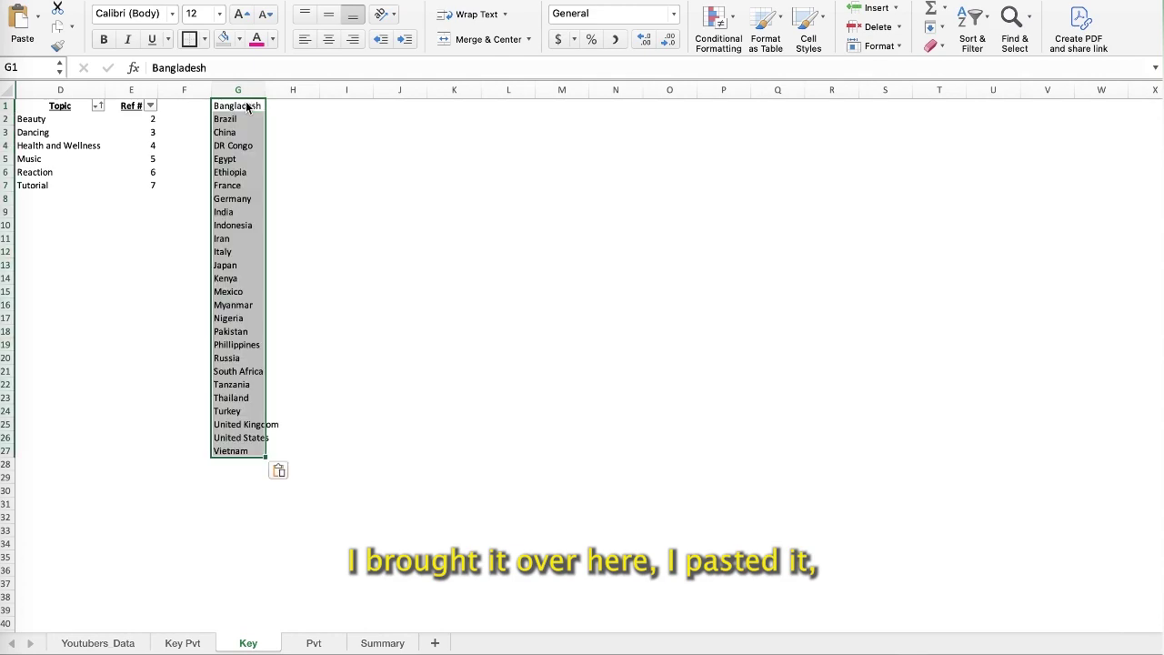
Move the pasted country list down one row so it starts at G2, leaving room for a header.
left_click(284, 111)
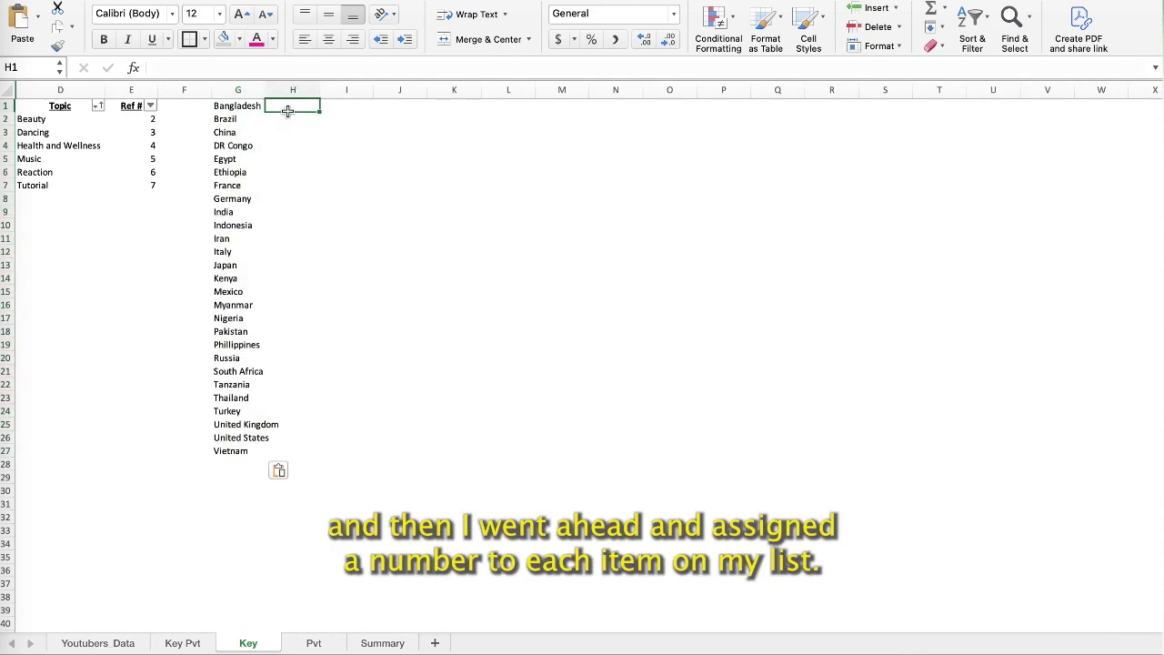
left_click_drag(238, 107, 239, 466)
Number the countries in column H by entering 2 to 6 in H2:H6 and filling the series down to Vietnam.
left_click(284, 118)
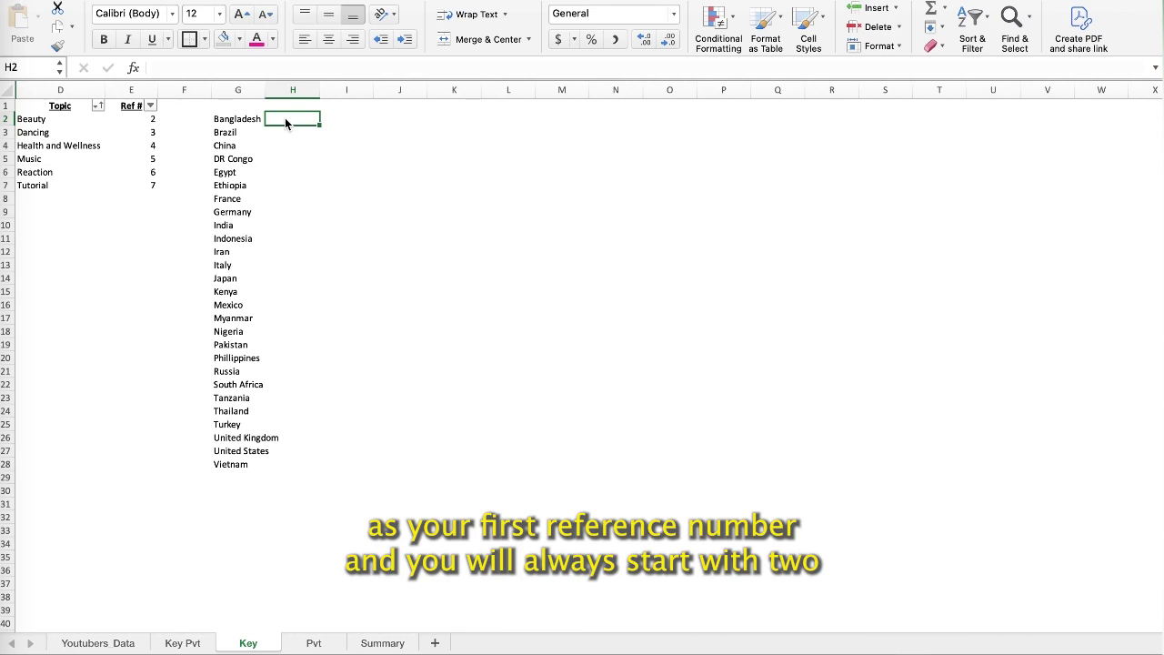
left_click(382, 643)
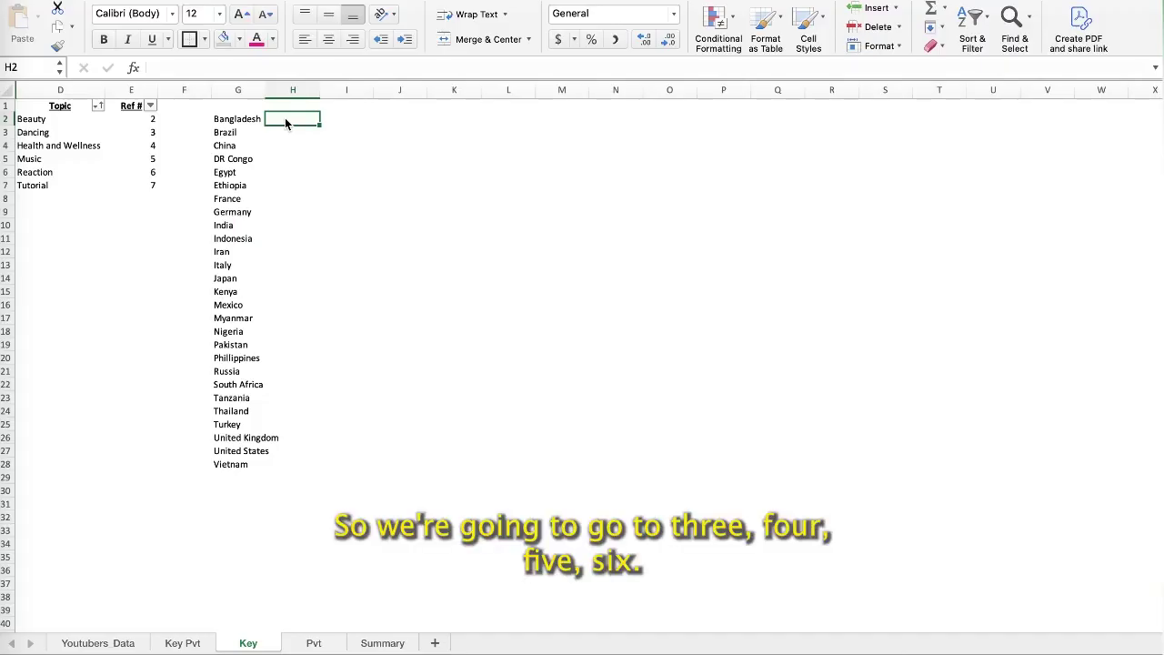
type("2")
key("Return")
type("3")
key("Return")
type("4")
key("Return")
type("5")
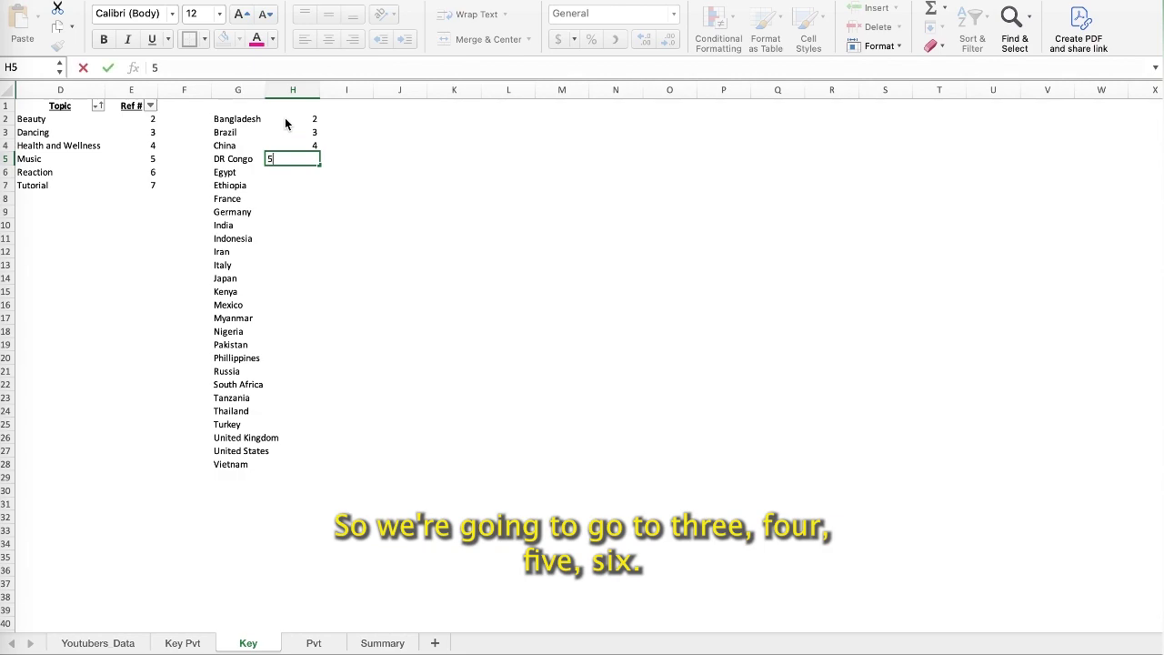
key("Return")
type("6")
key("Return")
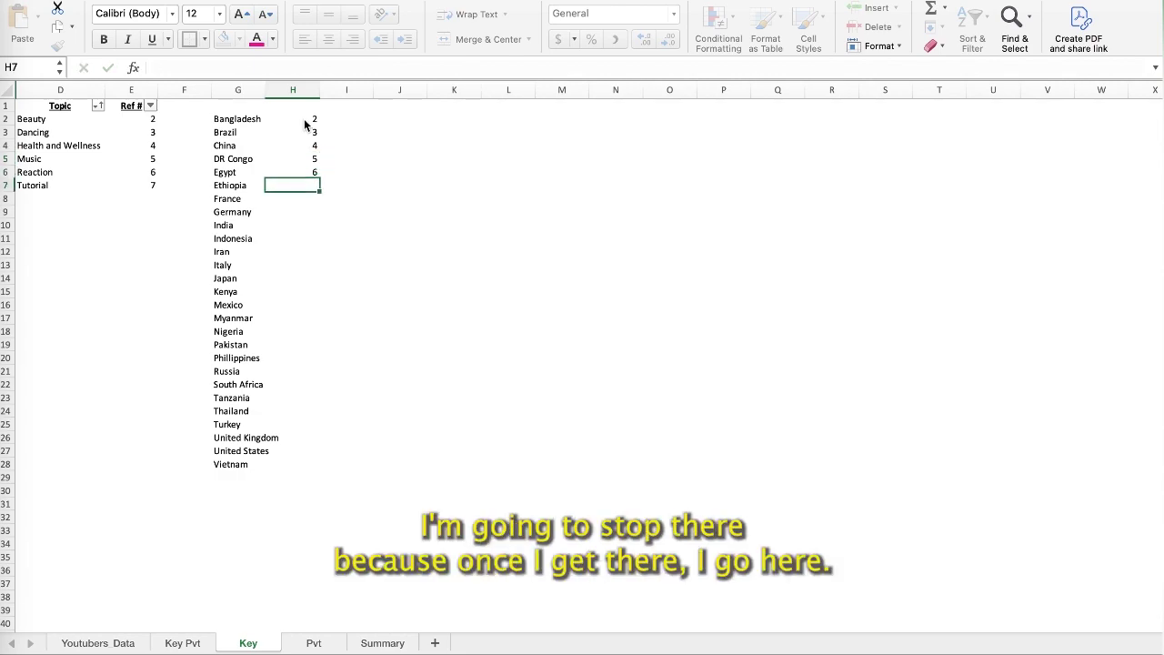
left_click_drag(304, 118, 307, 171)
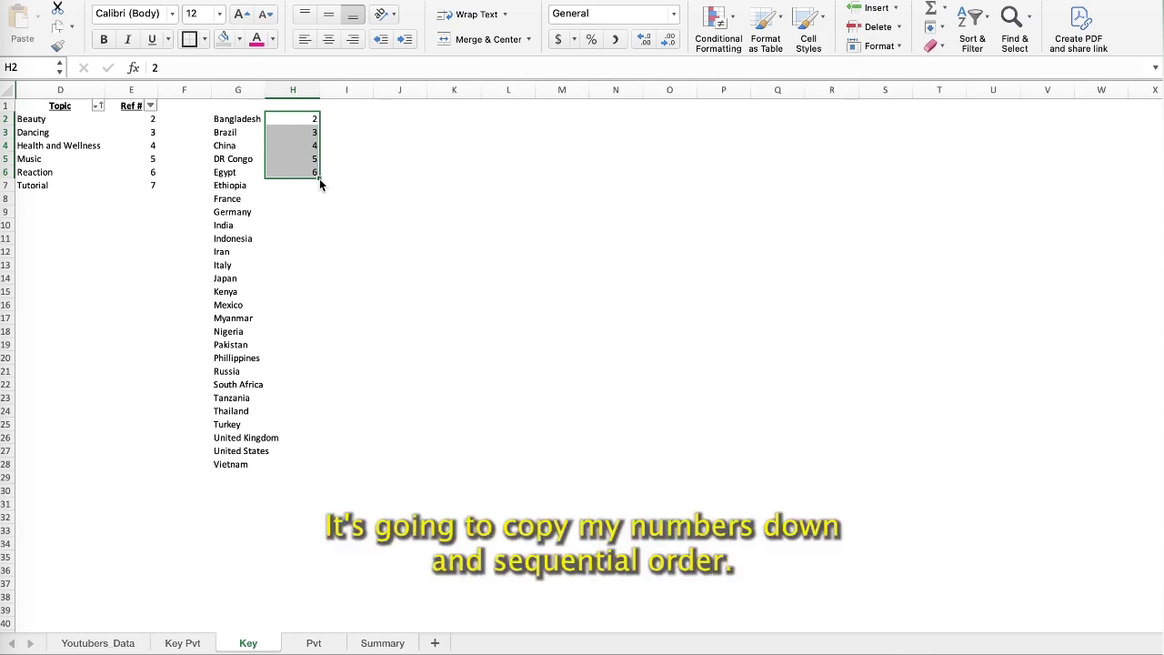
double_click(320, 179)
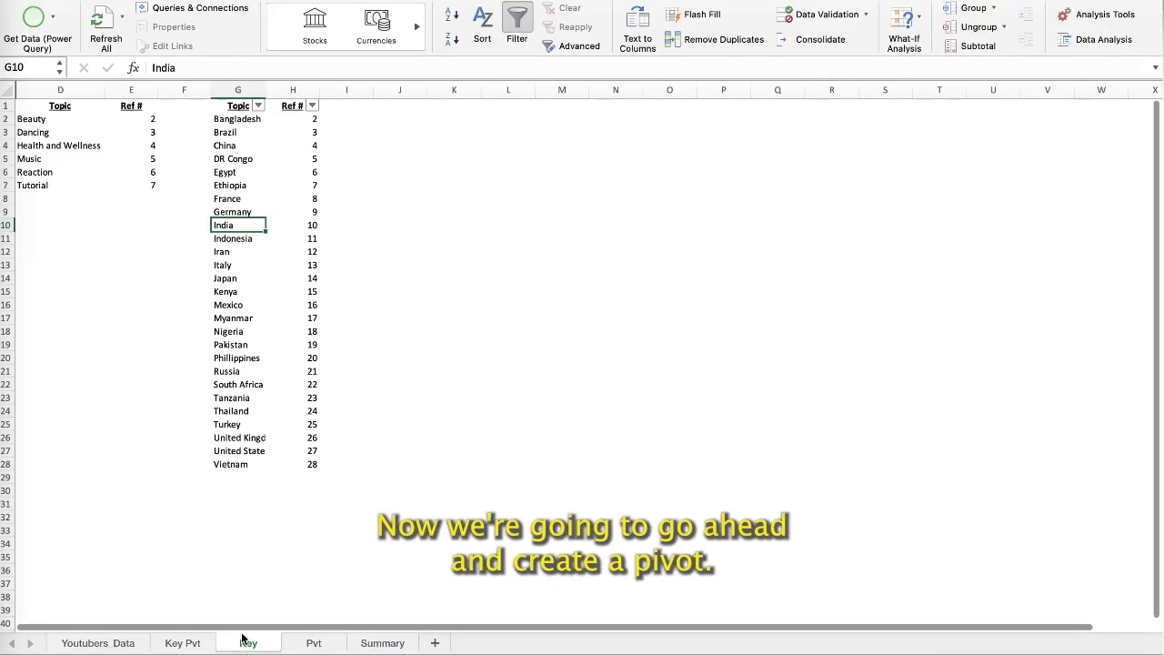
Examine the lookup ranges A4:G30 and B2:G30 of the pivot table on the Pvt sheet.
left_click(313, 644)
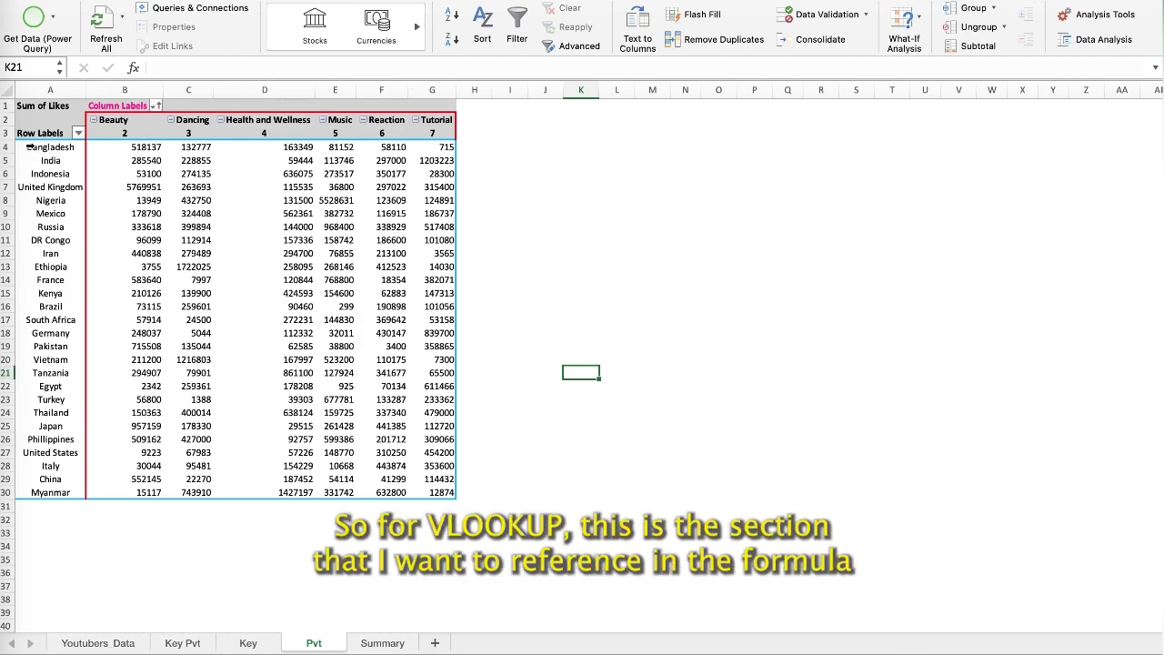
left_click_drag(36, 148, 412, 492)
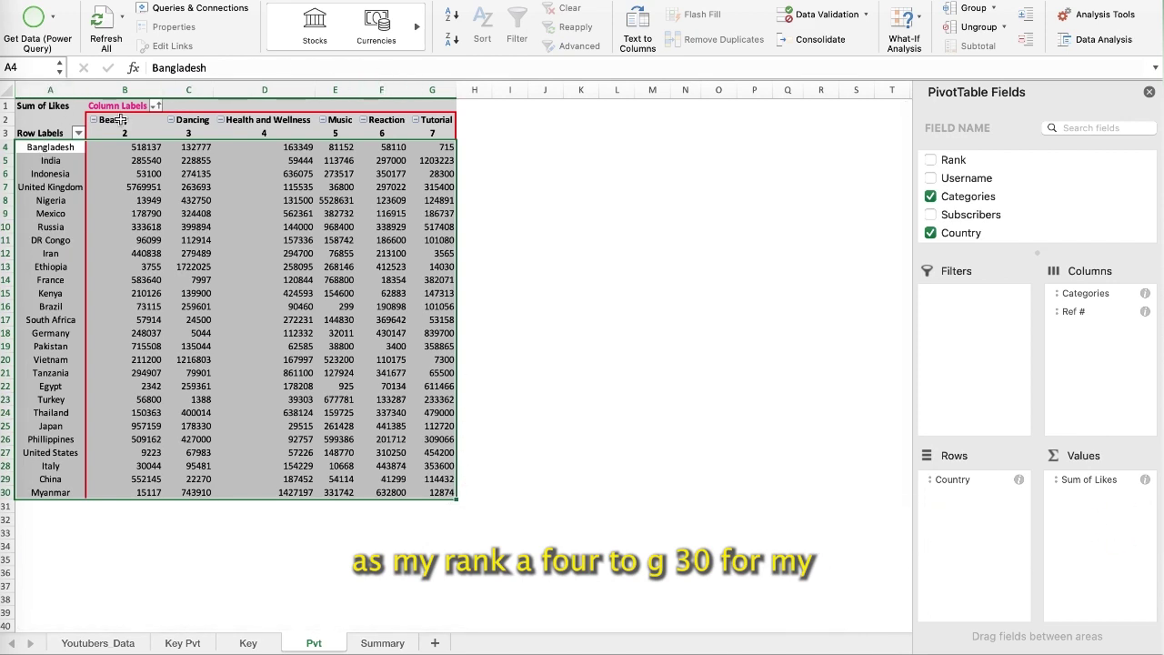
left_click_drag(118, 119, 446, 491)
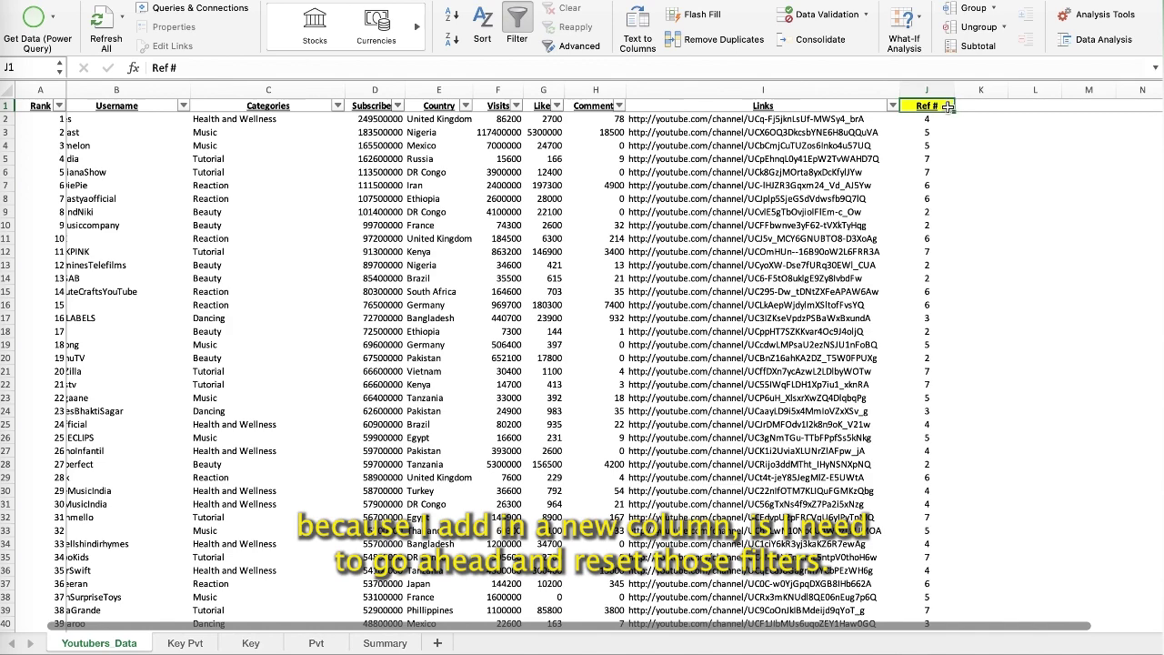
Reset the filters on the Youtubers_Data header row A1:J1 so they include the Ref # column.
left_click_drag(948, 106, 30, 105)
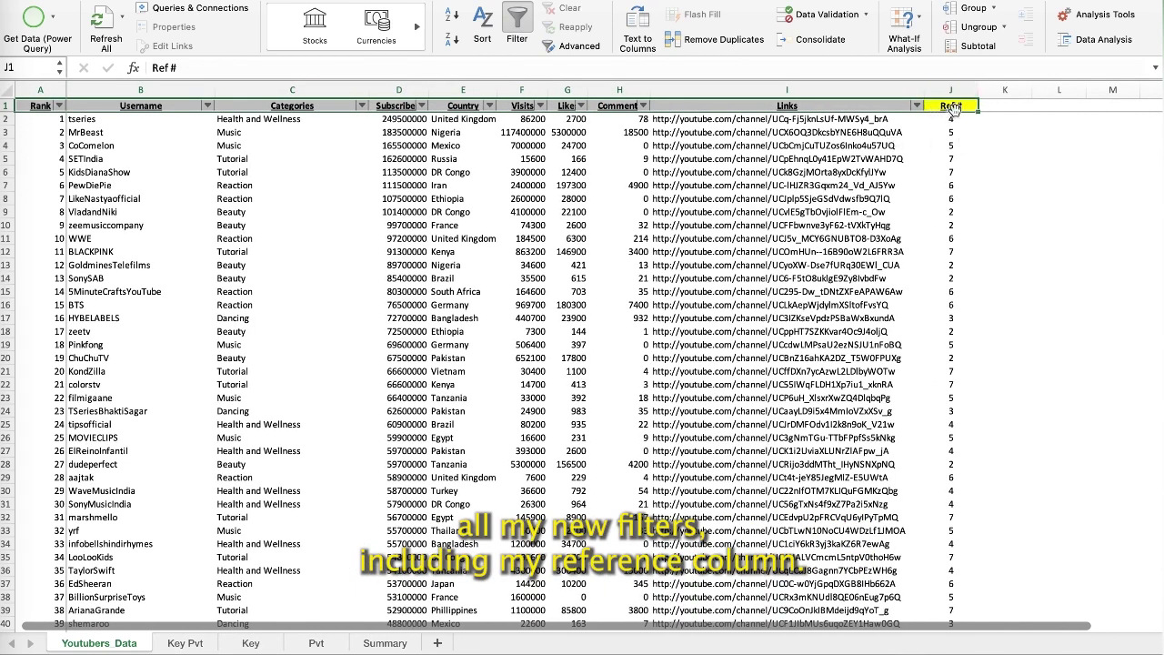
left_click(517, 25)
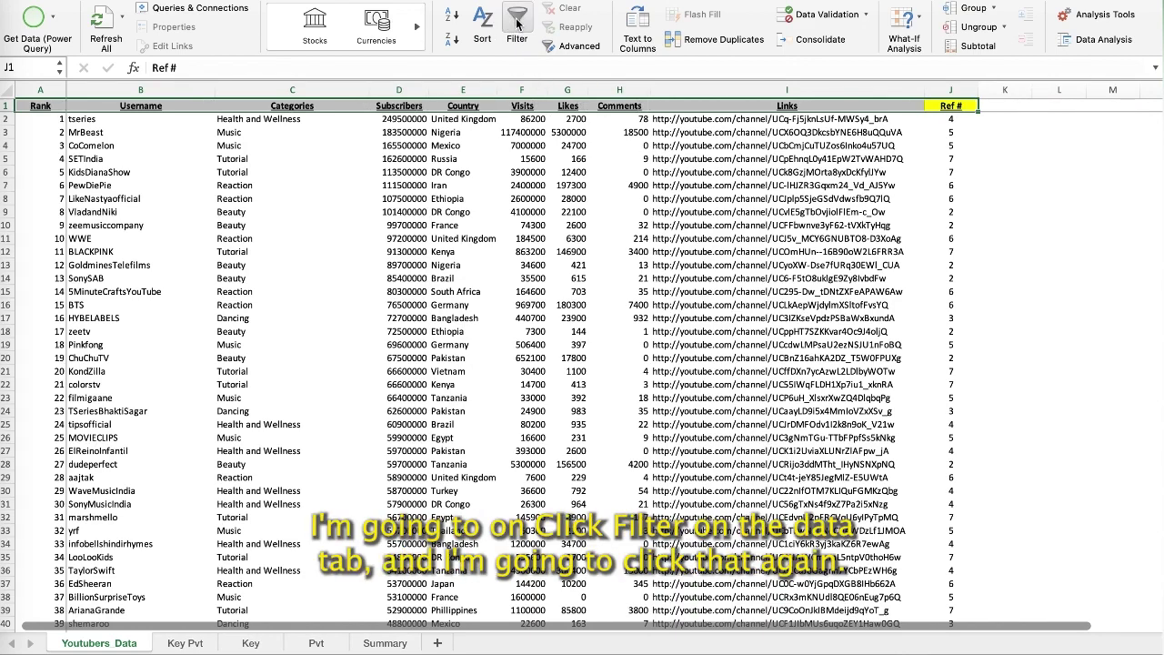
left_click(517, 25)
left_click(806, 225)
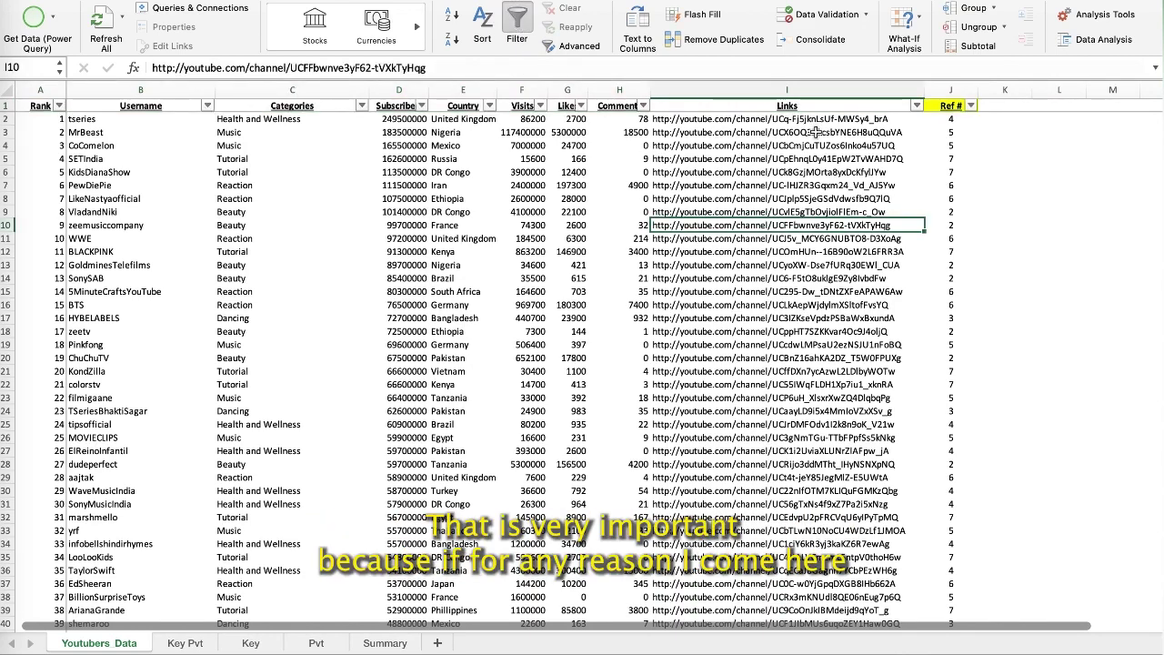